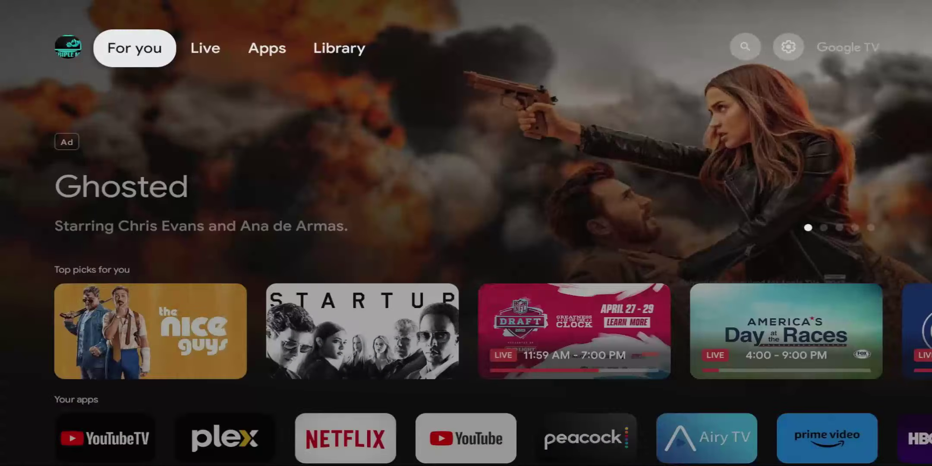
- Look through the recommended titles on the For you page and the current programmes on the Live page
{"action": "key", "text": "Down"}
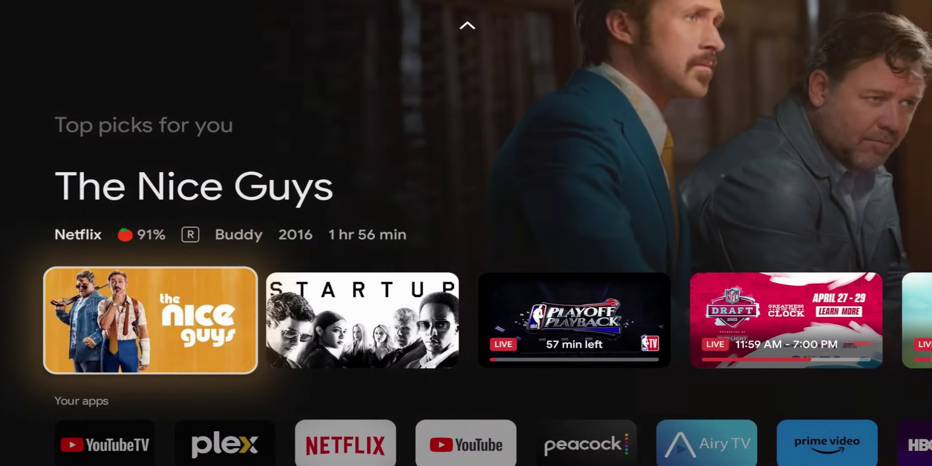
{"action": "key", "text": "Up"}
{"action": "key", "text": "Up"}
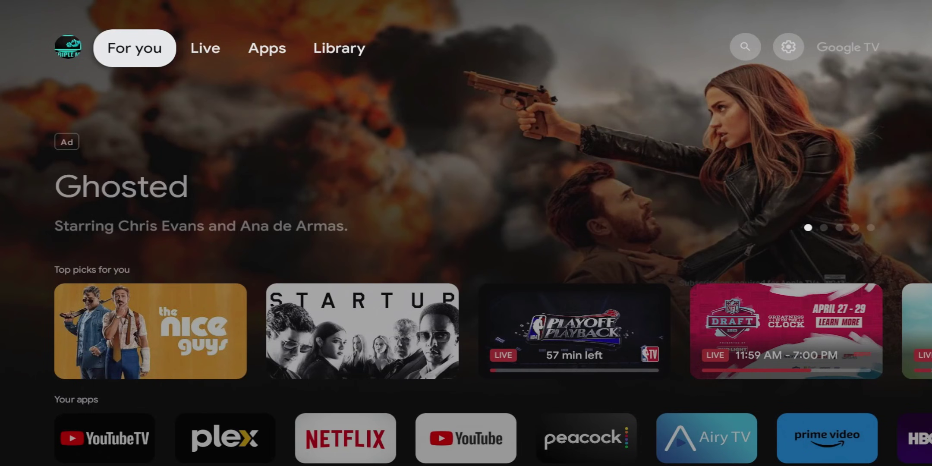
{"action": "key", "text": "Down"}
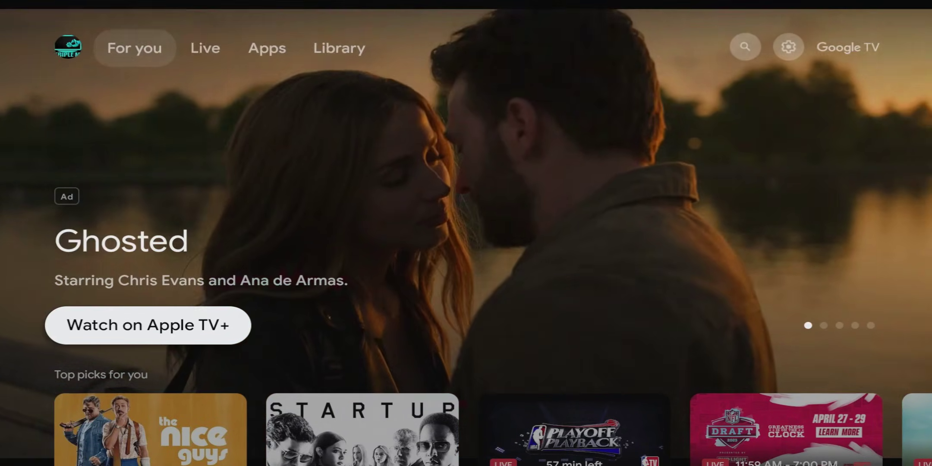
{"action": "key", "text": "Down"}
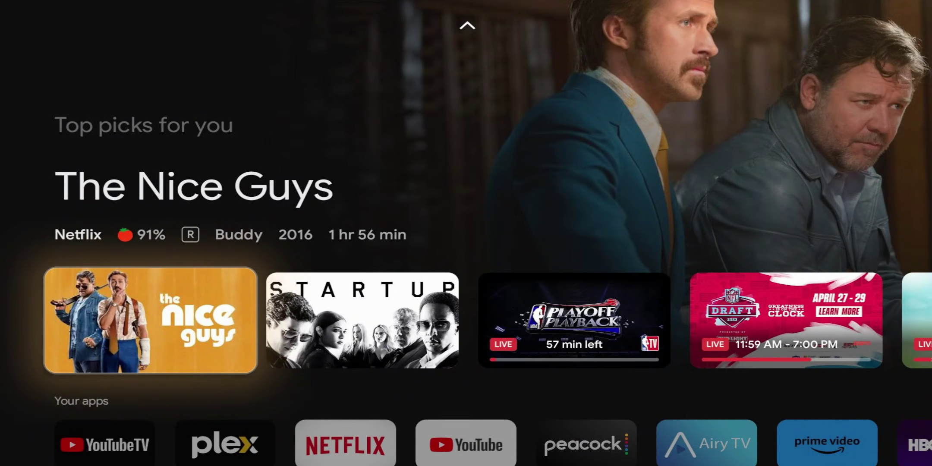
{"action": "key", "text": "Right"}
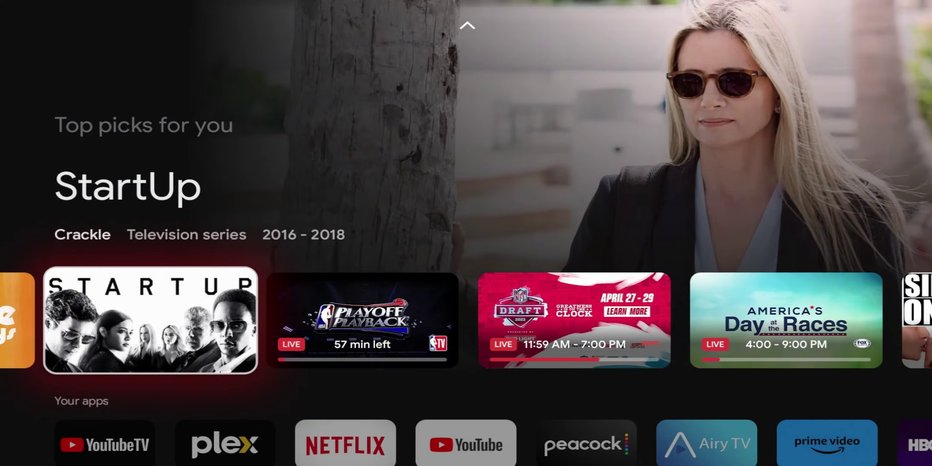
{"action": "key", "text": "Down"}
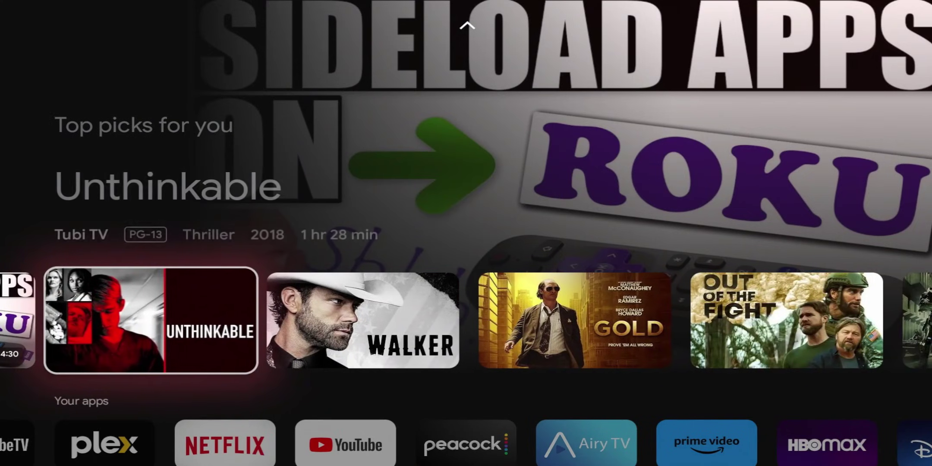
{"action": "key", "text": "Right"}
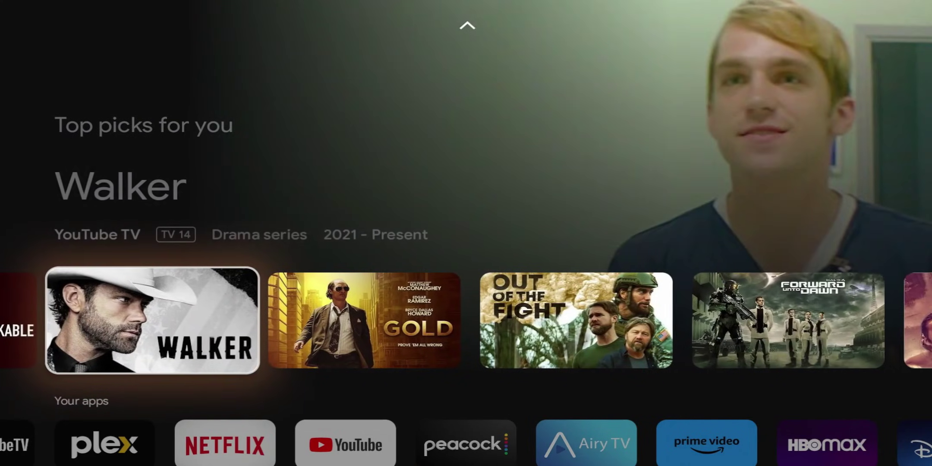
{"action": "key", "text": "Up"}
{"action": "key", "text": "Down"}
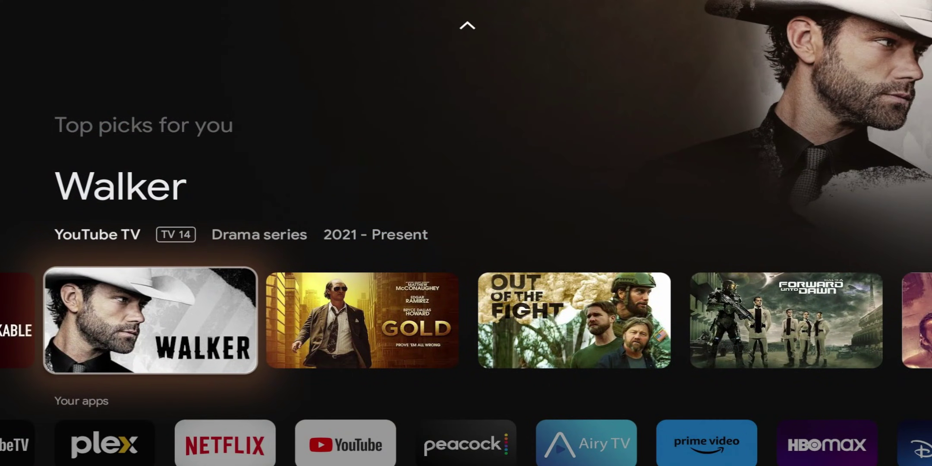
{"action": "key", "text": "Escape"}
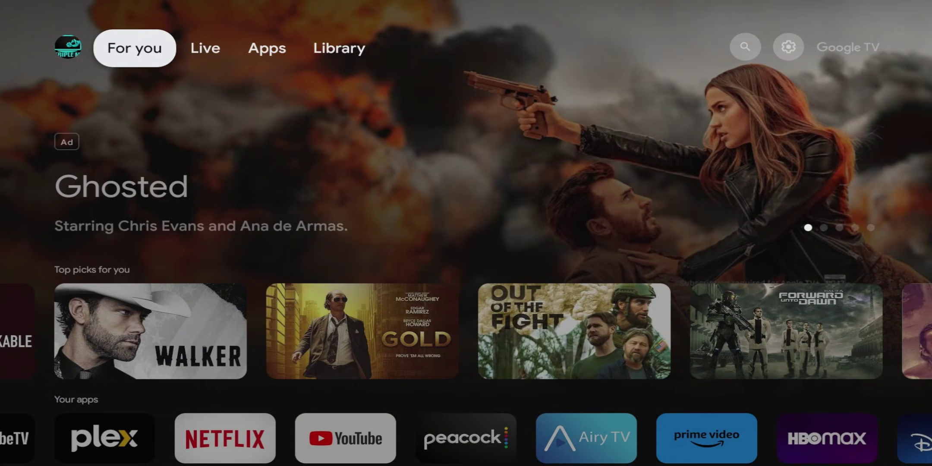
{"action": "key", "text": "Right"}
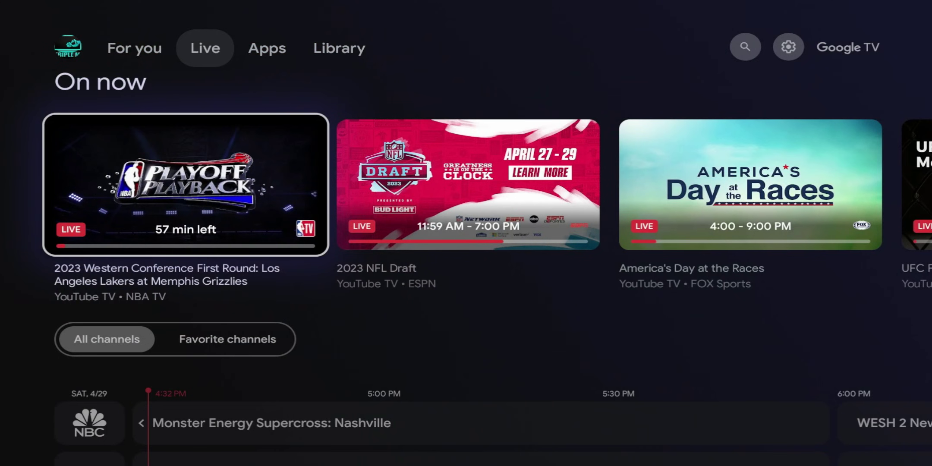
{"action": "key", "text": "Escape"}
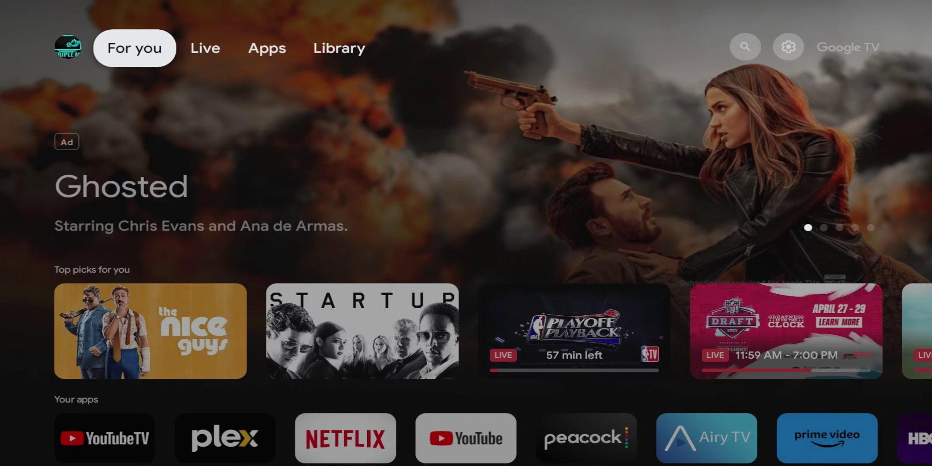
{"action": "key", "text": "Right"}
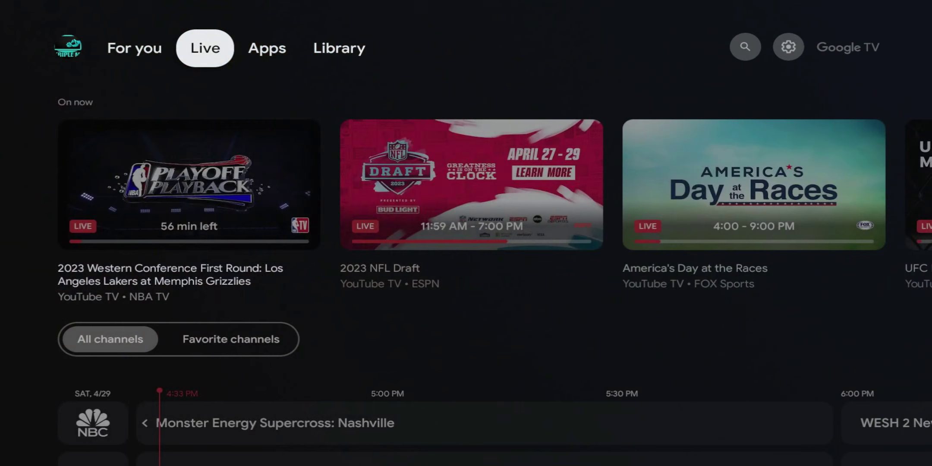
{"action": "key", "text": "Left"}
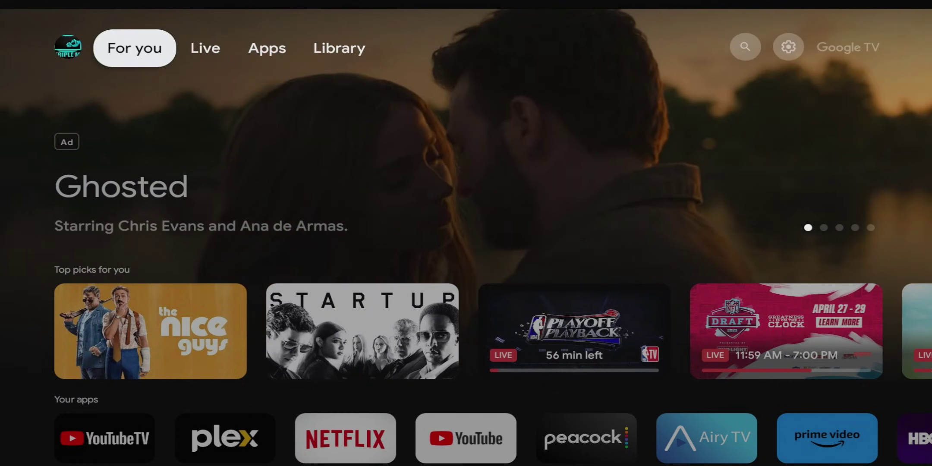
- Open the Google TV device's settings from the home screen
{"action": "key", "text": "Right"}
{"action": "key", "text": "Right"}
{"action": "key", "text": "Right"}
{"action": "key", "text": "Right"}
{"action": "key", "text": "Right"}
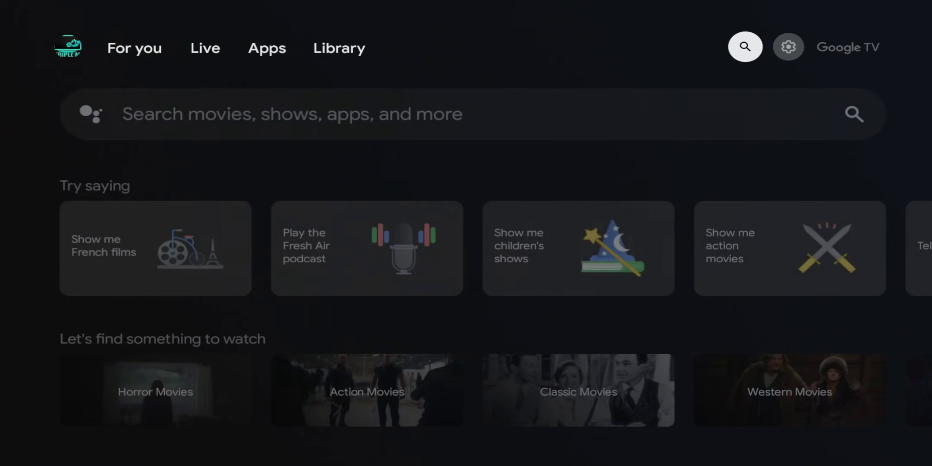
{"action": "key", "text": "Return"}
{"action": "key", "text": "Down"}
{"action": "key", "text": "Up"}
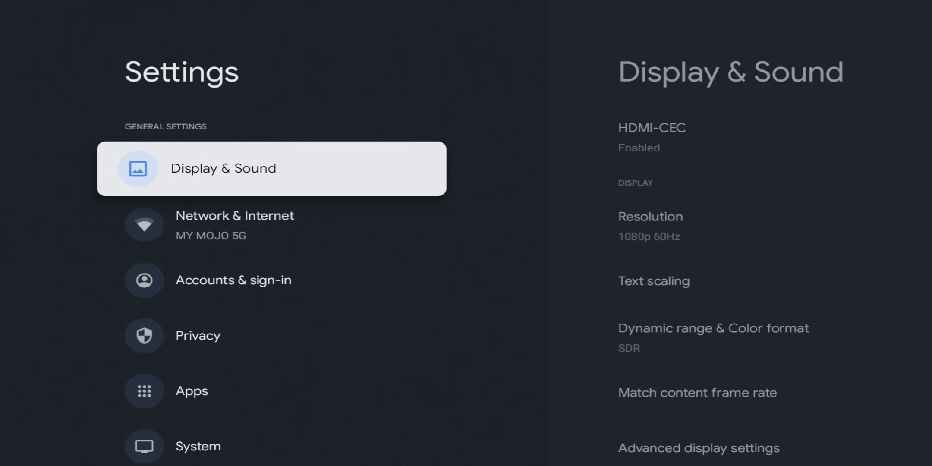
- Open the About page within the System settings
{"action": "key", "text": "Down"}
{"action": "key", "text": "Down"}
{"action": "key", "text": "Down"}
{"action": "key", "text": "Down"}
{"action": "key", "text": "Down"}
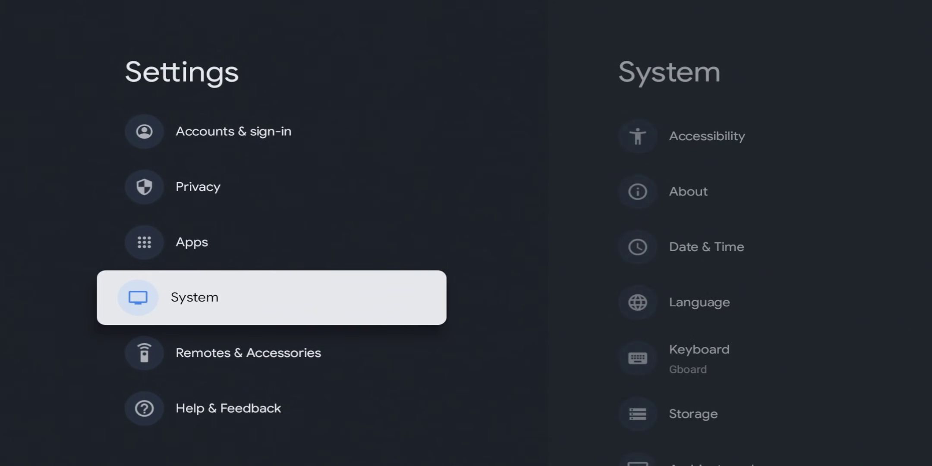
{"action": "key", "text": "Return"}
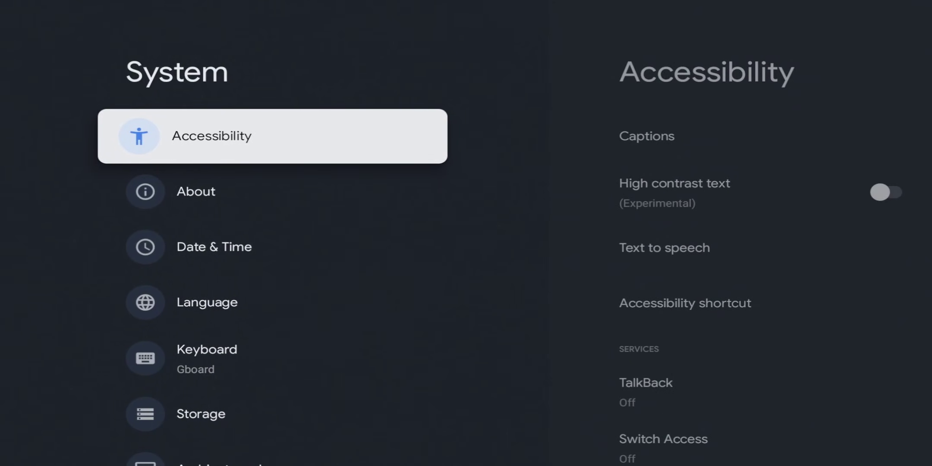
{"action": "key", "text": "Down"}
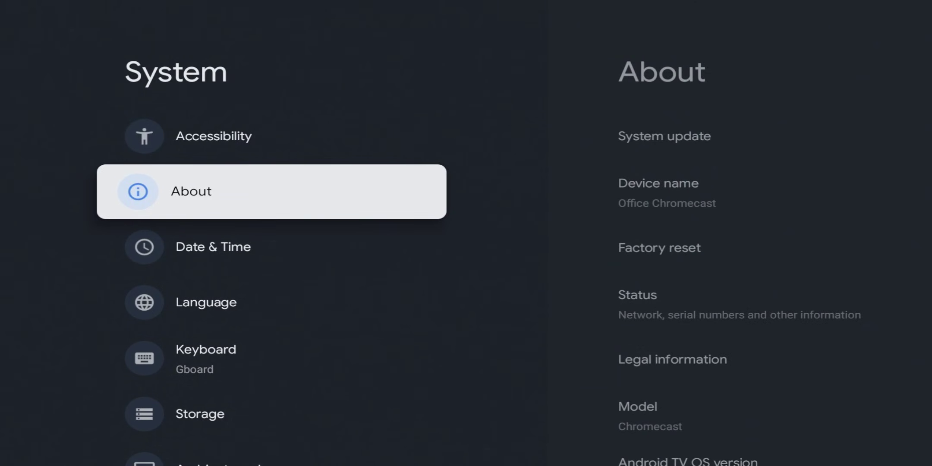
{"action": "key", "text": "Return"}
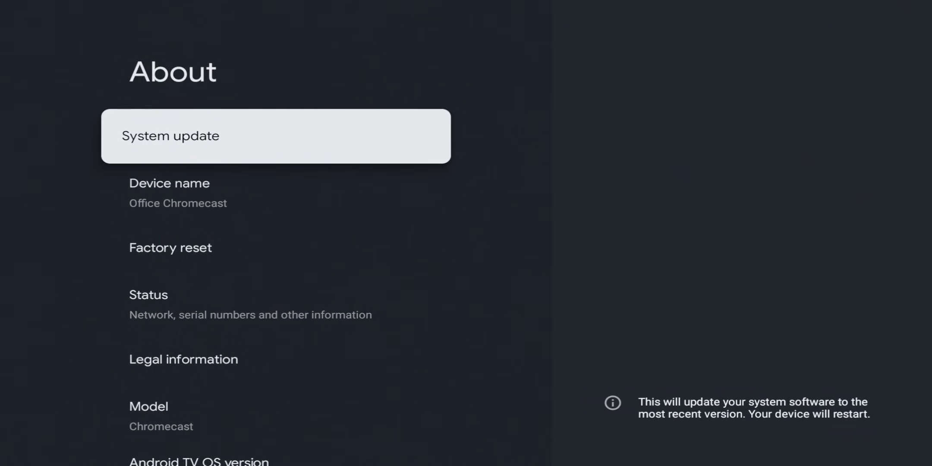
- Activate the Android TV OS build entry repeatedly to unlock the developer options, and return to the System settings
{"action": "key", "text": "Down"}
{"action": "key", "text": "Down"}
{"action": "key", "text": "Down"}
{"action": "key", "text": "Down"}
{"action": "key", "text": "Down"}
{"action": "key", "text": "Down"}
{"action": "key", "text": "Down"}
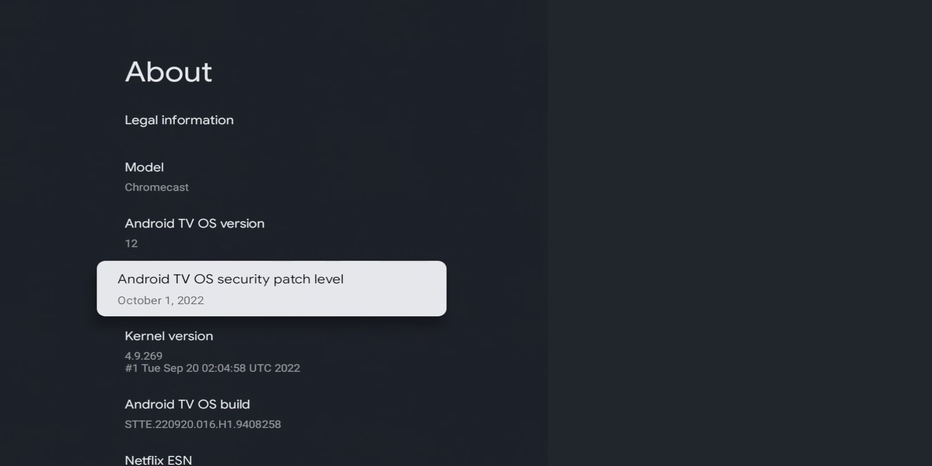
{"action": "key", "text": "Down"}
{"action": "key", "text": "Down"}
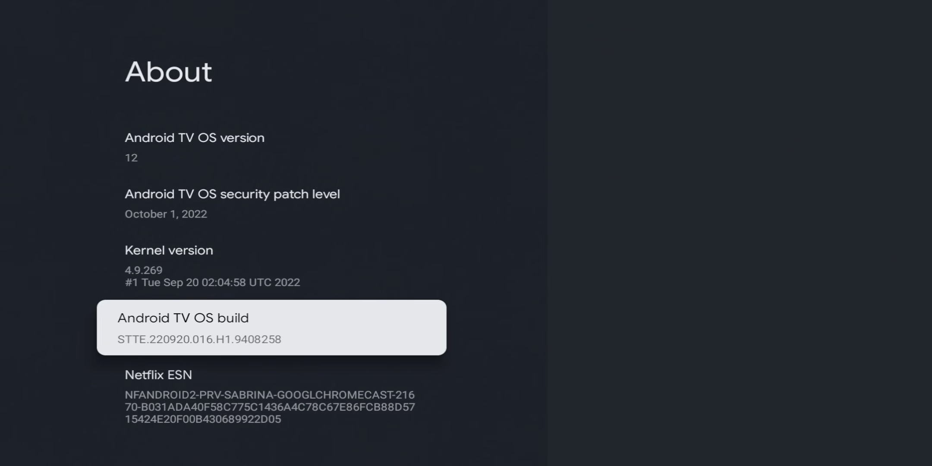
{"action": "key", "text": "Return"}
{"action": "key", "text": "Return"}
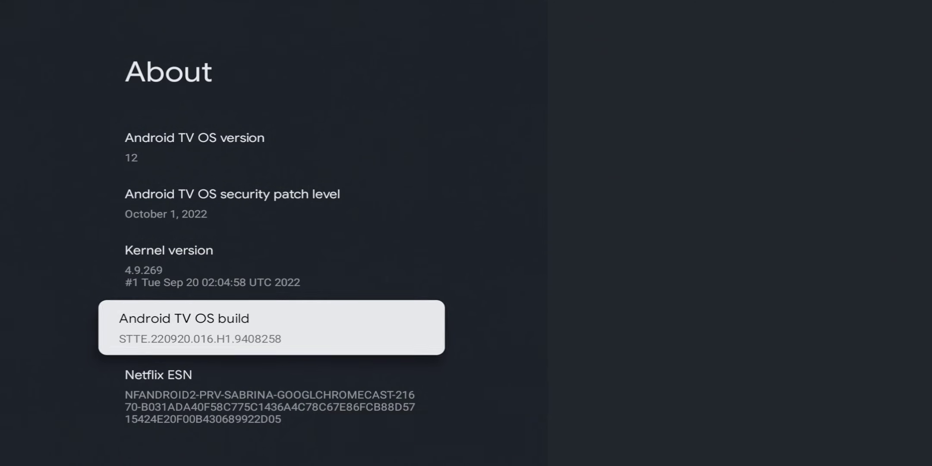
{"action": "key", "text": "Return"}
{"action": "key", "text": "Return"}
{"action": "key", "text": "Return"}
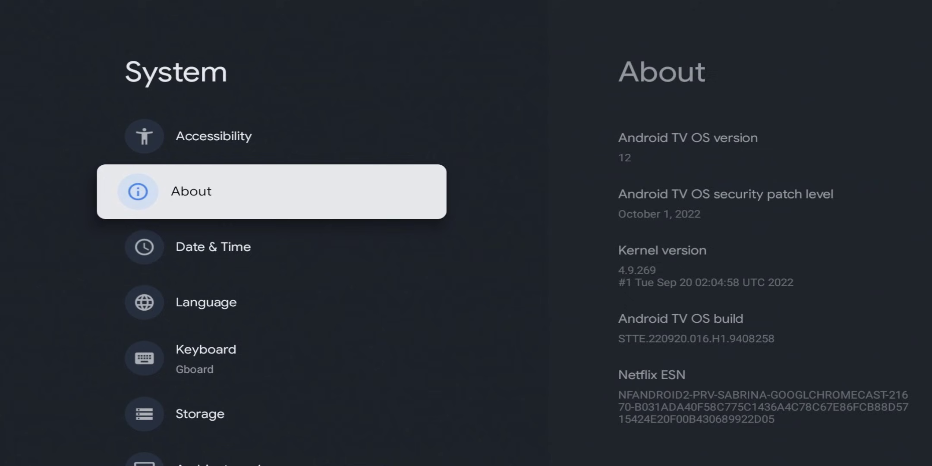
- Look further down the System settings list below the About entry
{"action": "key", "text": "Down"}
{"action": "key", "text": "Down"}
{"action": "key", "text": "Down"}
{"action": "key", "text": "Down"}
{"action": "key", "text": "Down"}
{"action": "key", "text": "Down"}
{"action": "key", "text": "Down"}
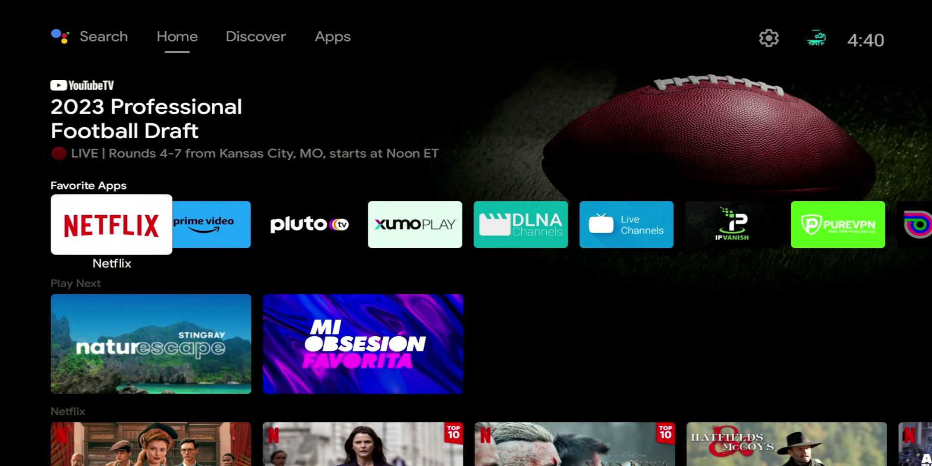
- Open the settings from the SHIELD Android TV home screen
{"action": "key", "text": "XF86AudioRaiseVolume"}
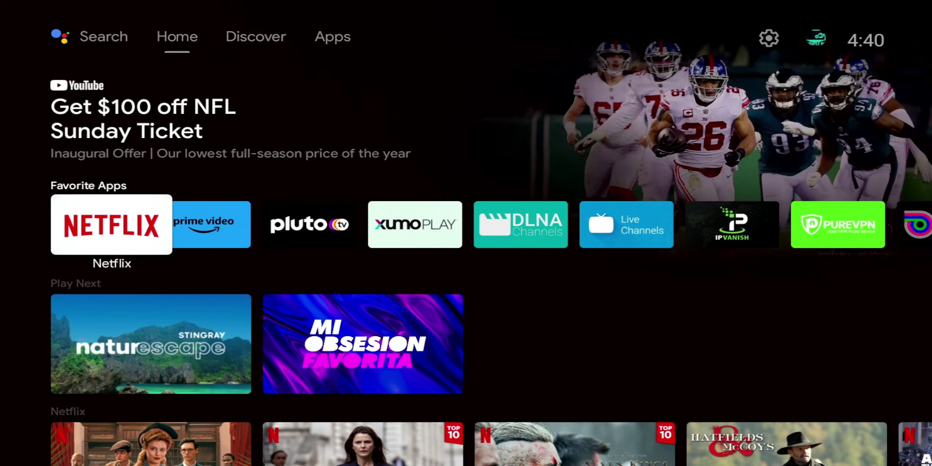
{"action": "key", "text": "Up"}
{"action": "key", "text": "Up"}
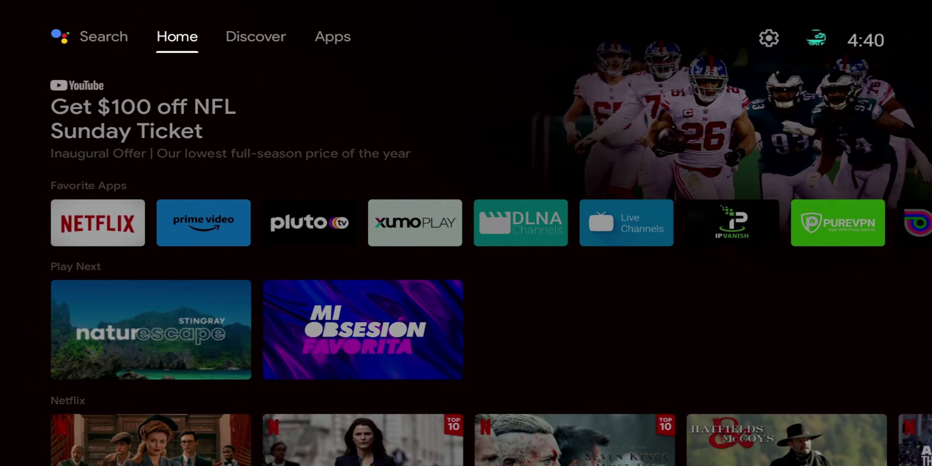
{"action": "key", "text": "Right"}
{"action": "key", "text": "Right"}
{"action": "key", "text": "Right"}
{"action": "key", "text": "Right"}
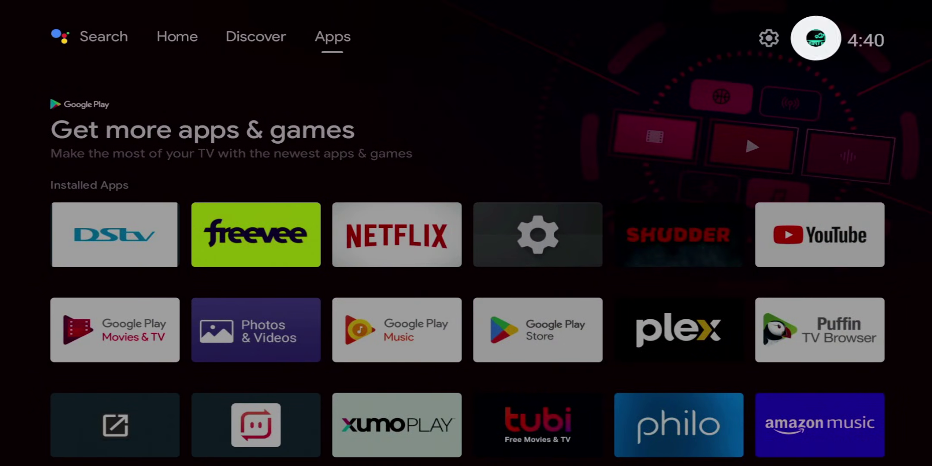
{"action": "key", "text": "Left"}
{"action": "key", "text": "Return"}
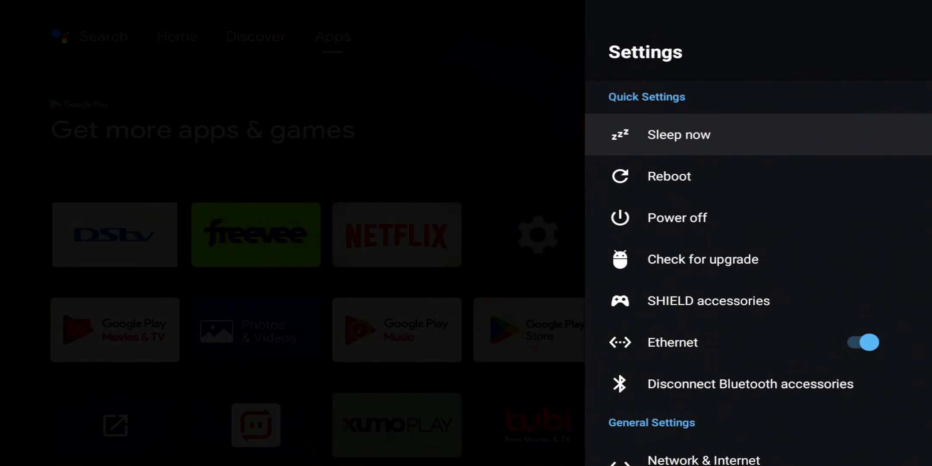
- Open the About page within Device Preferences
{"action": "key", "text": "Down"}
{"action": "key", "text": "Down"}
{"action": "key", "text": "Down"}
{"action": "key", "text": "Down"}
{"action": "key", "text": "Down"}
{"action": "key", "text": "Down"}
{"action": "key", "text": "Down"}
{"action": "key", "text": "Down"}
{"action": "key", "text": "Down"}
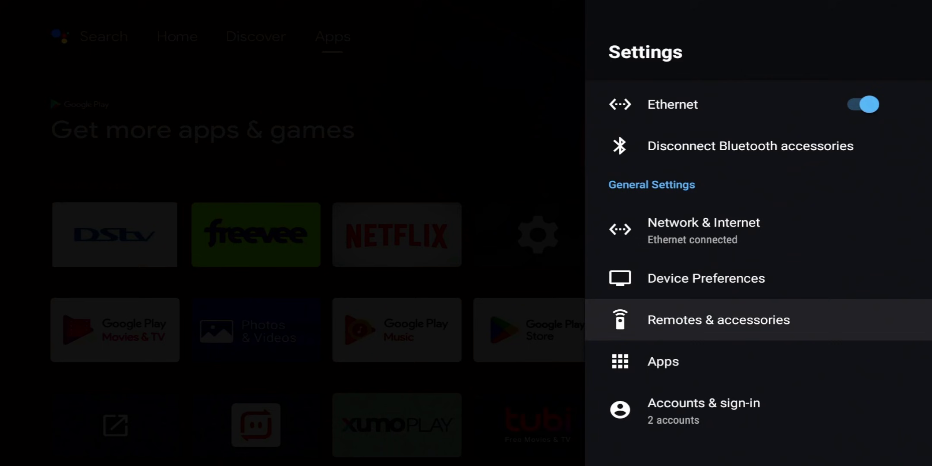
{"action": "key", "text": "Up"}
{"action": "key", "text": "Return"}
{"action": "key", "text": "Return"}
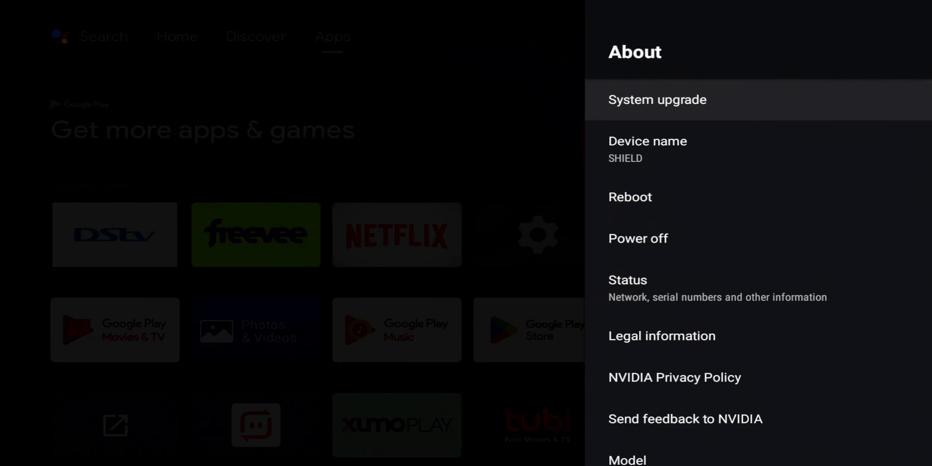
- Activate the Build entry seven times to unlock the developer options, and return to Device Preferences
{"action": "key", "text": "Down"}
{"action": "key", "text": "Down"}
{"action": "key", "text": "Down"}
{"action": "key", "text": "Down"}
{"action": "key", "text": "Down"}
{"action": "key", "text": "Down"}
{"action": "key", "text": "Down"}
{"action": "key", "text": "Down"}
{"action": "key", "text": "Down"}
{"action": "key", "text": "Down"}
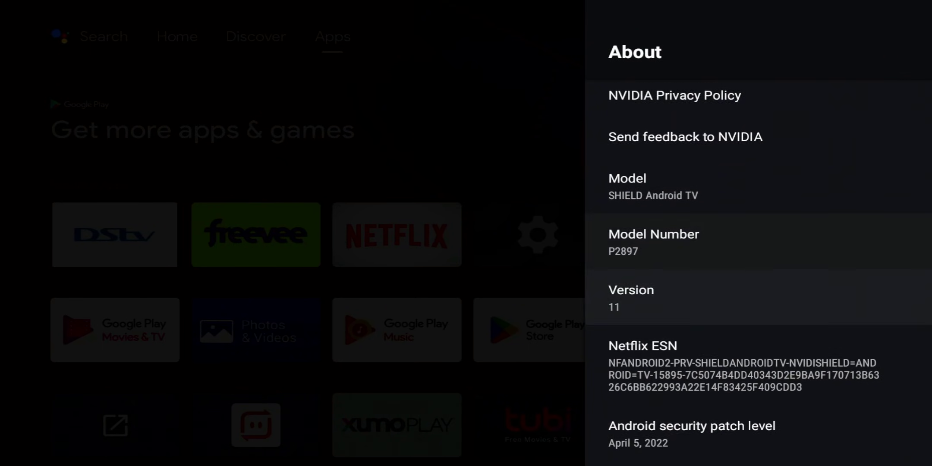
{"action": "key", "text": "Down"}
{"action": "key", "text": "Down"}
{"action": "key", "text": "Down"}
{"action": "key", "text": "Down"}
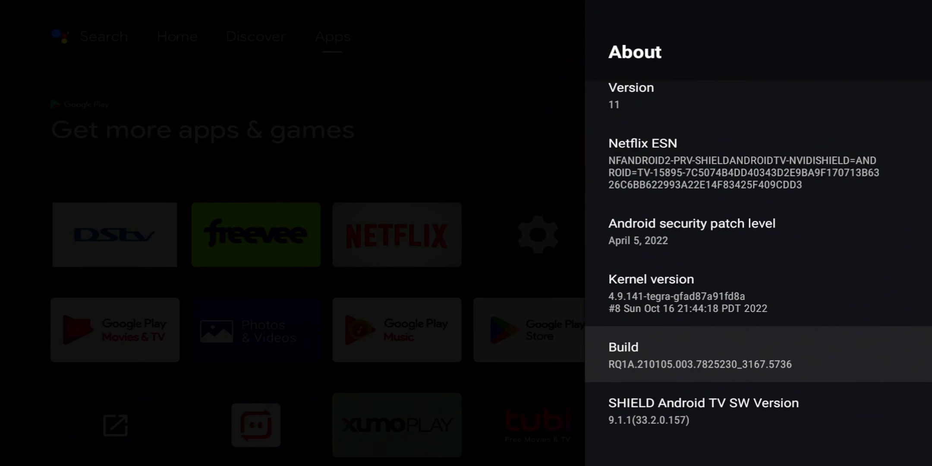
{"action": "key", "text": "Return"}
{"action": "key", "text": "Return"}
{"action": "key", "text": "Return"}
{"action": "key", "text": "Return"}
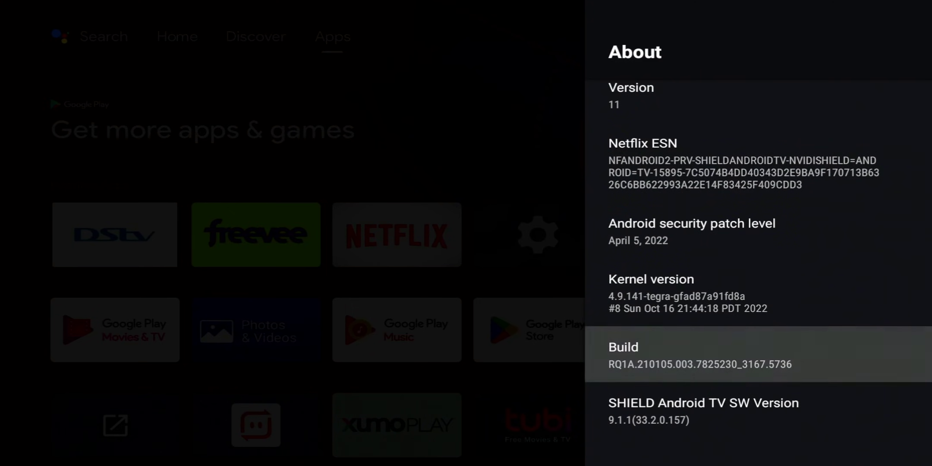
{"action": "key", "text": "Return"}
{"action": "key", "text": "Return"}
{"action": "key", "text": "Return"}
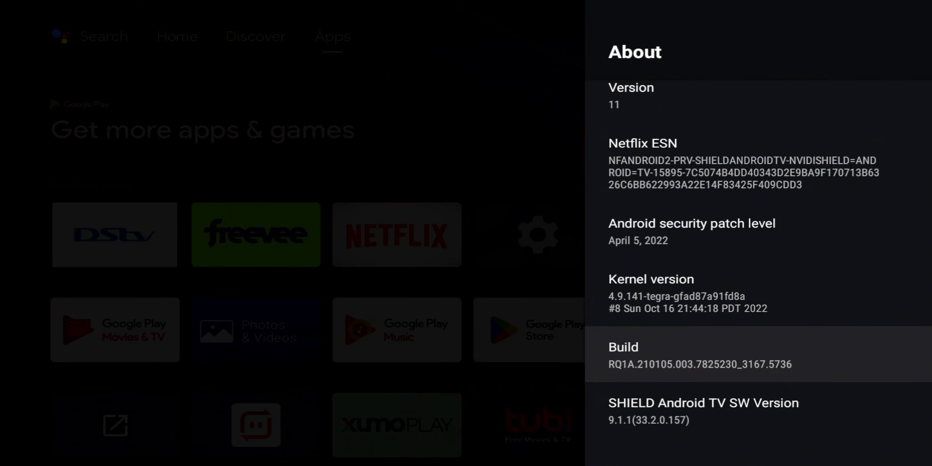
{"action": "key", "text": "Escape"}
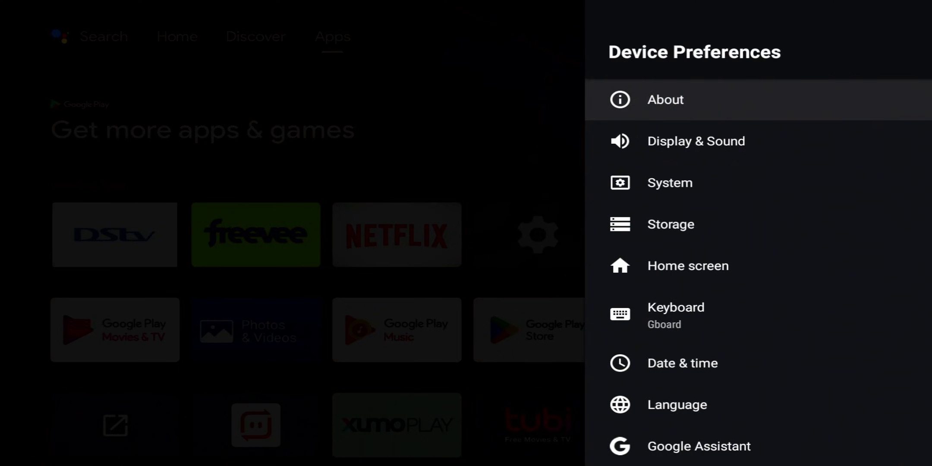
- Open the Developer options page within Device Preferences on the SHIELD device
{"action": "key", "text": "Down"}
{"action": "key", "text": "Down"}
{"action": "key", "text": "Down"}
{"action": "key", "text": "Down"}
{"action": "key", "text": "Down"}
{"action": "key", "text": "Down"}
{"action": "key", "text": "Down"}
{"action": "key", "text": "Down"}
{"action": "key", "text": "Down"}
{"action": "key", "text": "Down"}
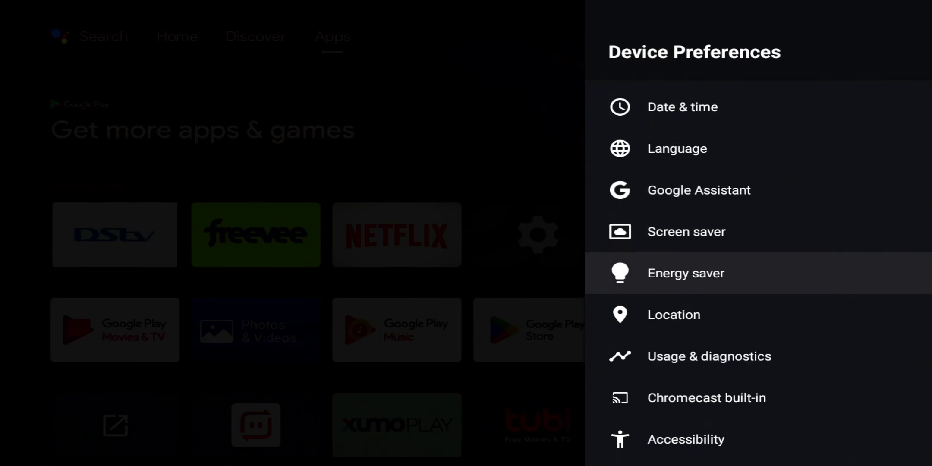
{"action": "key", "text": "Down"}
{"action": "key", "text": "Down"}
{"action": "key", "text": "Down"}
{"action": "key", "text": "Down"}
{"action": "key", "text": "Down"}
{"action": "key", "text": "Down"}
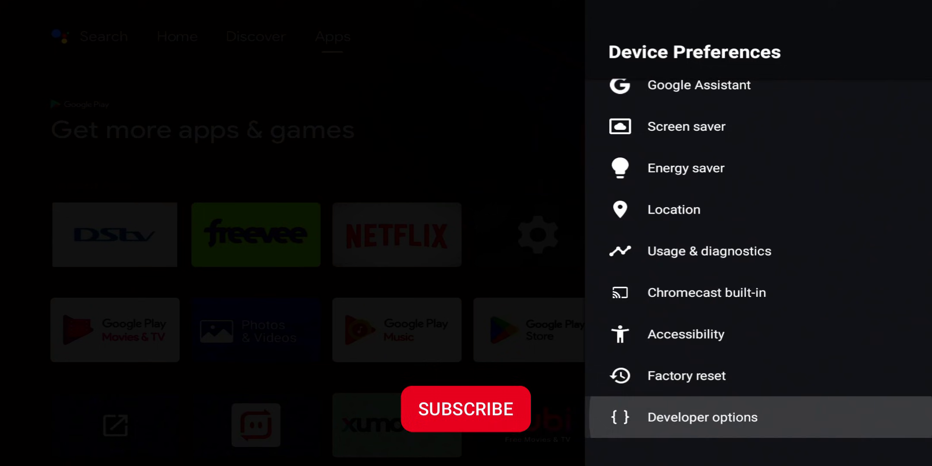
{"action": "key", "text": "Return"}
- Look through the SHIELD developer options from Bug report down past Picture color mode
{"action": "key", "text": "Down"}
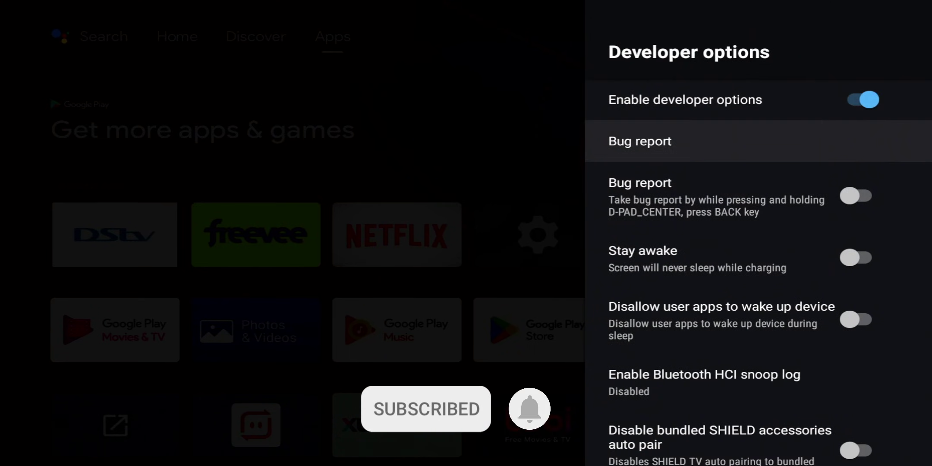
{"action": "key", "text": "Down"}
{"action": "key", "text": "Down"}
{"action": "key", "text": "Down"}
{"action": "key", "text": "Down"}
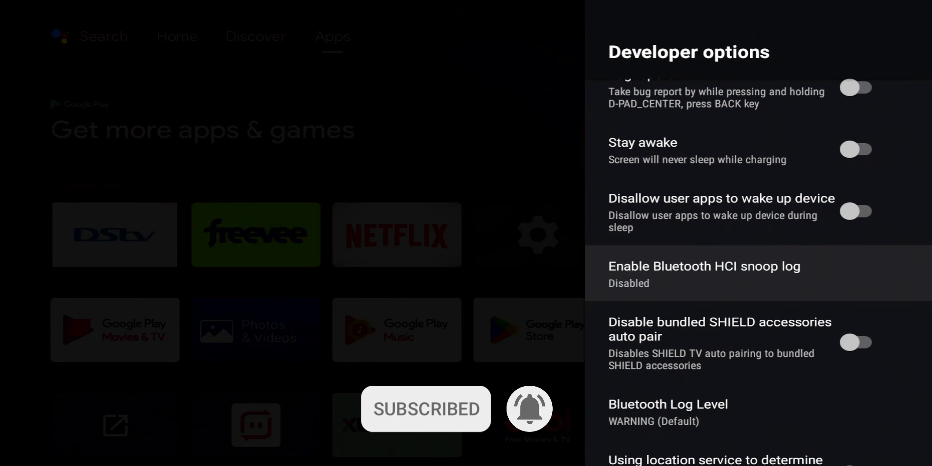
{"action": "key", "text": "Down"}
{"action": "key", "text": "Down"}
{"action": "key", "text": "Down"}
{"action": "key", "text": "Down"}
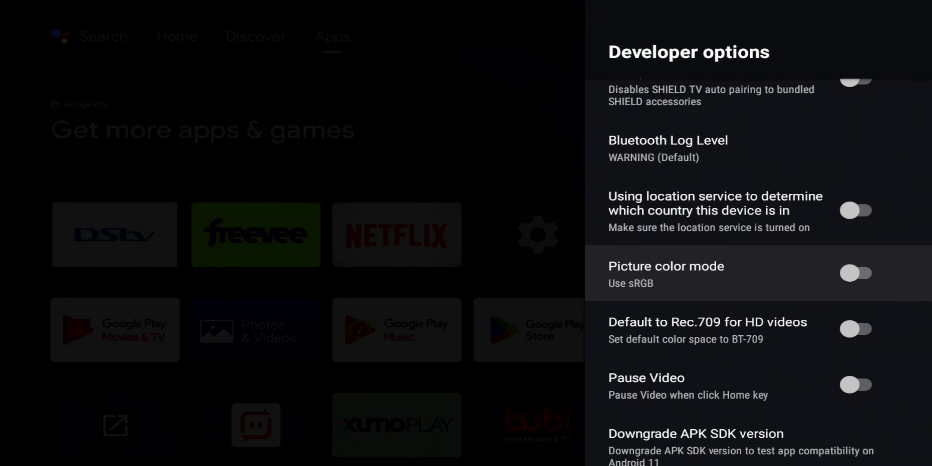
{"action": "key", "text": "Down"}
{"action": "key", "text": "Down"}
{"action": "key", "text": "Down"}
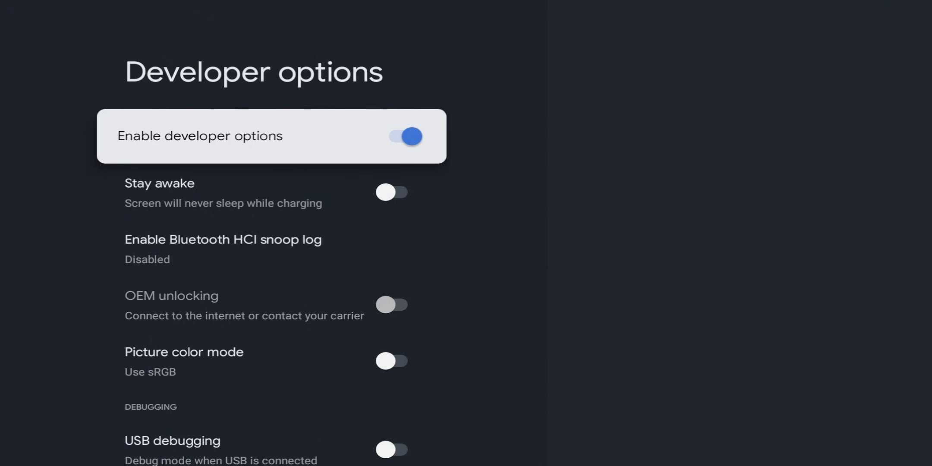
- Turn on Don't keep activities in the Apps section of the Google TV developer options
{"action": "key", "text": "Down"}
{"action": "key", "text": "Down"}
{"action": "key", "text": "Down"}
{"action": "key", "text": "Down"}
{"action": "key", "text": "Down"}
{"action": "key", "text": "Down"}
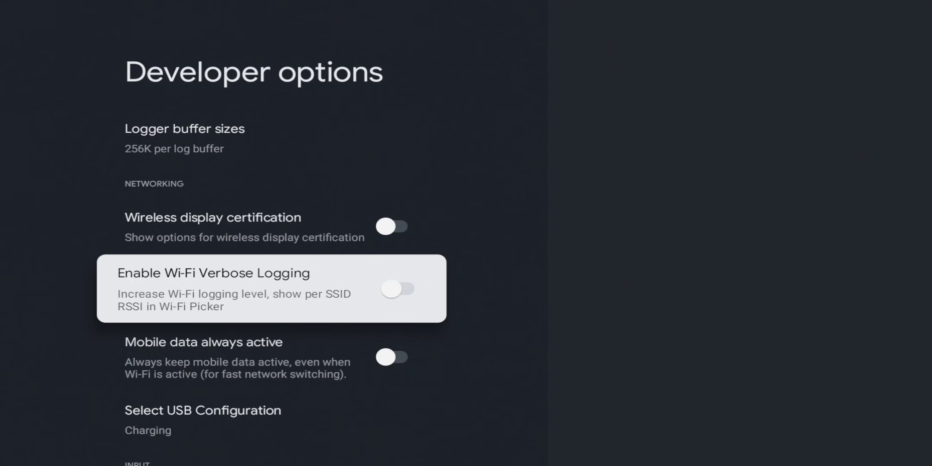
{"action": "key", "text": "Down"}
{"action": "key", "text": "Down"}
{"action": "key", "text": "Down"}
{"action": "key", "text": "Down"}
{"action": "key", "text": "Down"}
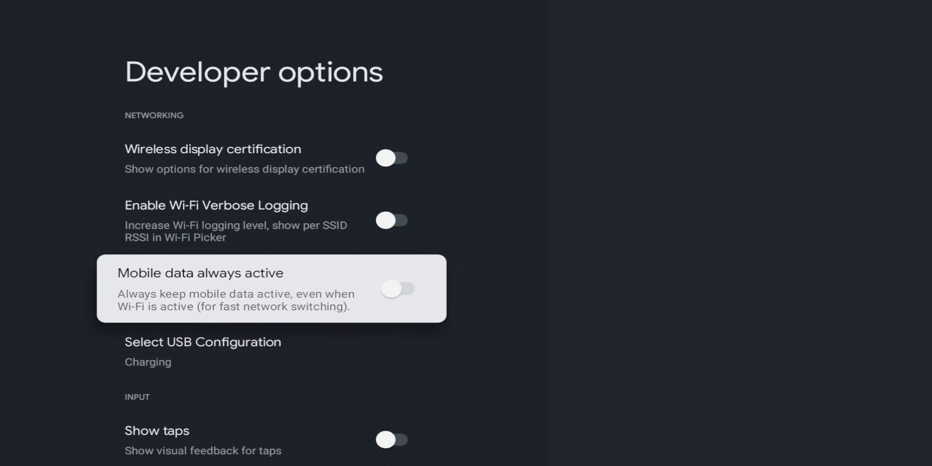
{"action": "key", "text": "Down"}
{"action": "key", "text": "Down"}
{"action": "key", "text": "Down"}
{"action": "key", "text": "Down"}
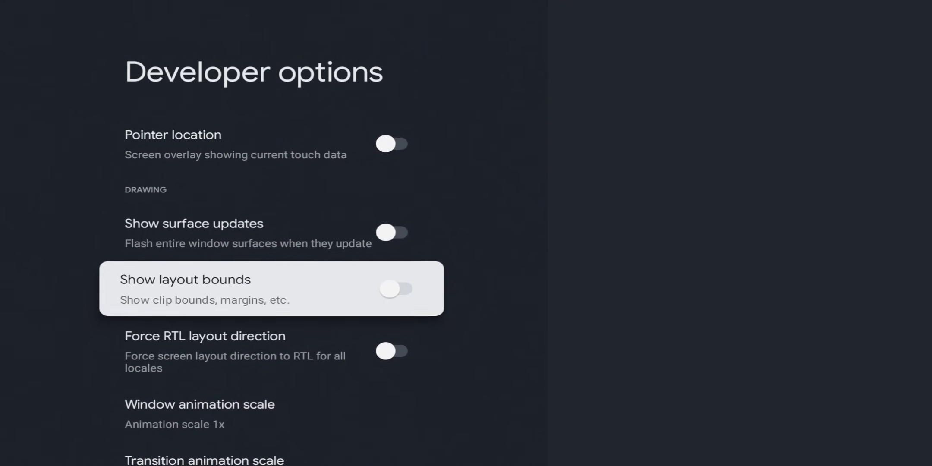
{"action": "key", "text": "Down"}
{"action": "key", "text": "Down"}
{"action": "key", "text": "Down"}
{"action": "key", "text": "Down"}
{"action": "key", "text": "Down"}
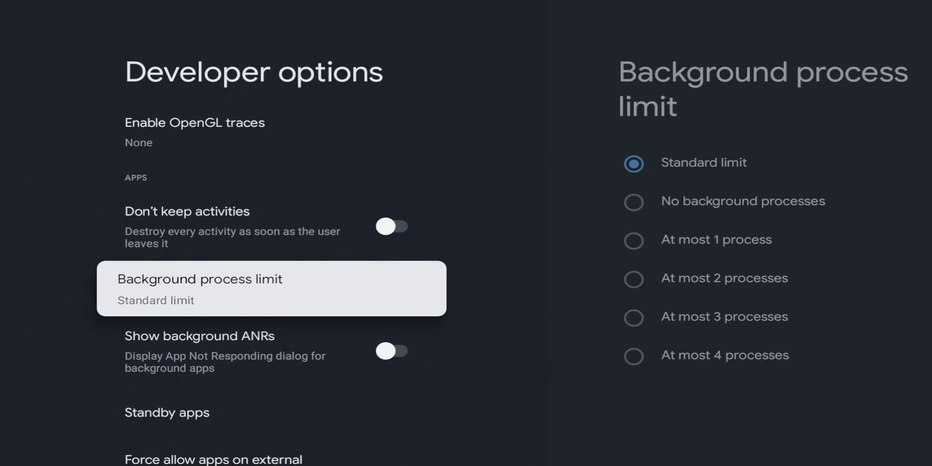
{"action": "key", "text": "Up"}
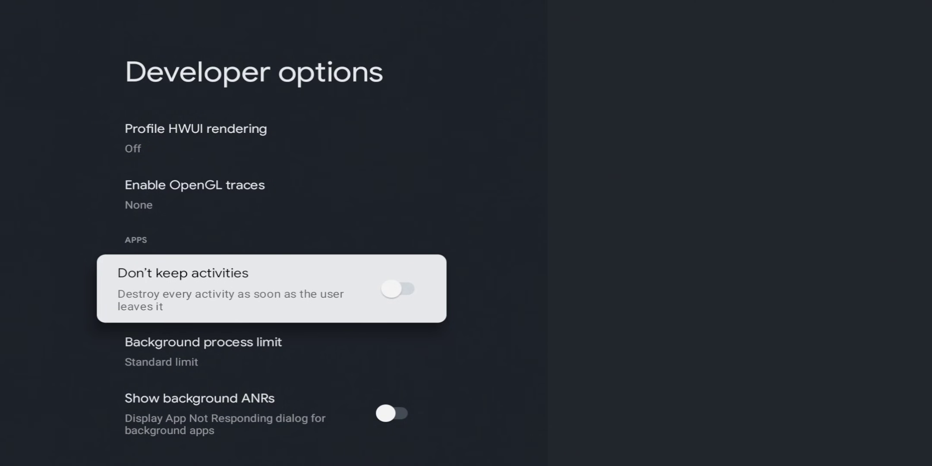
{"action": "key", "text": "Return"}
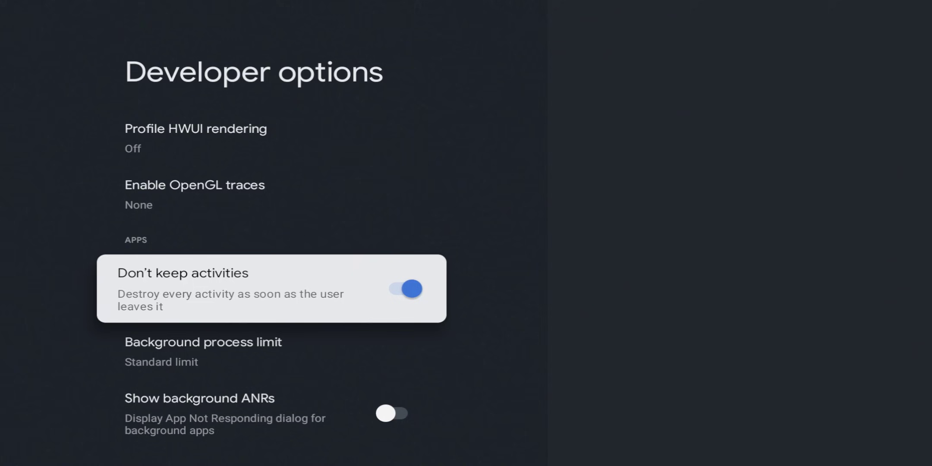
- Set the Background process limit to No background processes
{"action": "key", "text": "Down"}
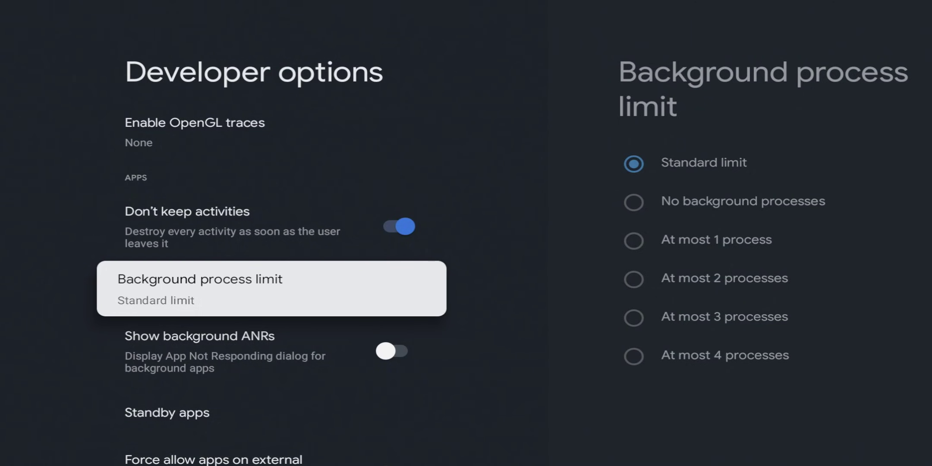
{"action": "key", "text": "Return"}
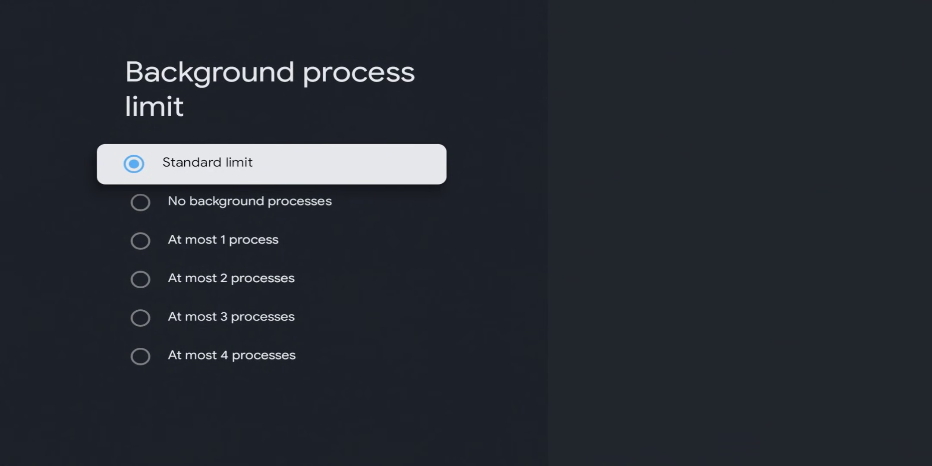
{"action": "key", "text": "Down"}
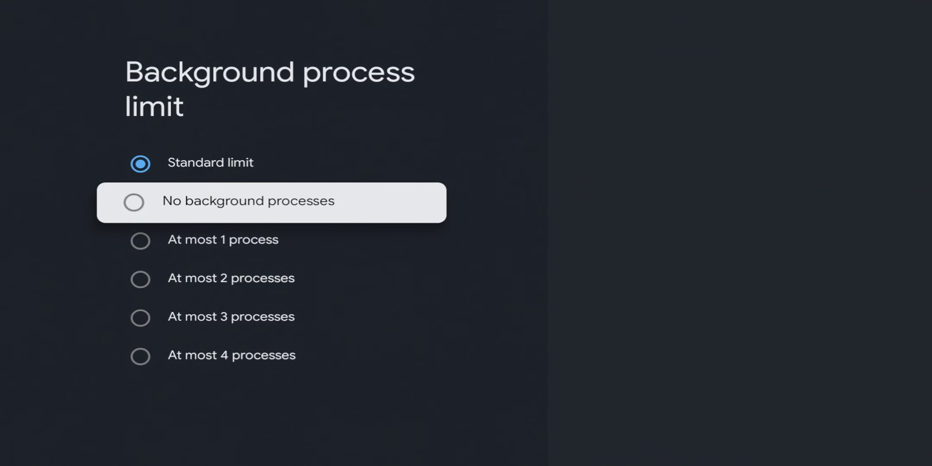
{"action": "key", "text": "Down"}
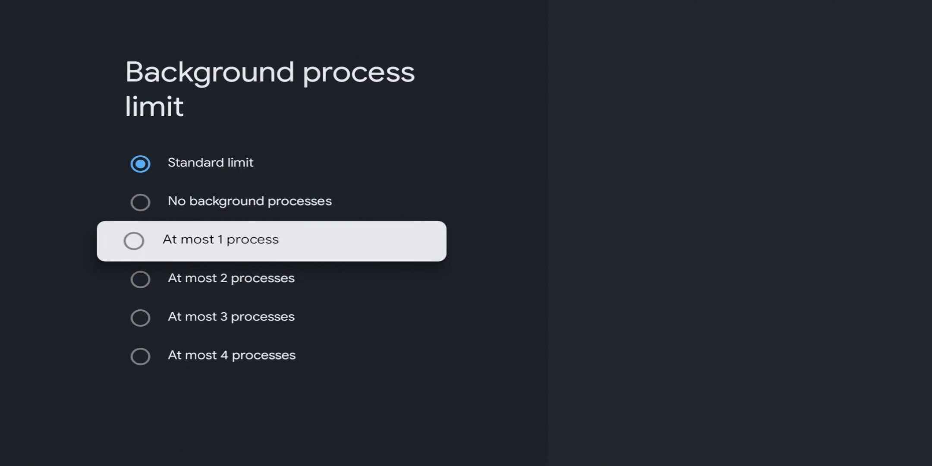
{"action": "key", "text": "Down"}
{"action": "key", "text": "Down"}
{"action": "key", "text": "Down"}
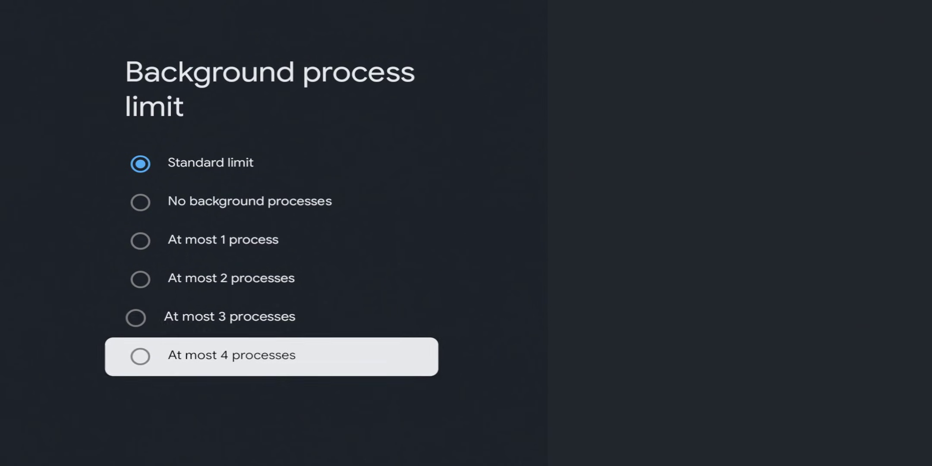
{"action": "key", "text": "Up"}
{"action": "key", "text": "Up"}
{"action": "key", "text": "Up"}
{"action": "key", "text": "Up"}
{"action": "key", "text": "Return"}
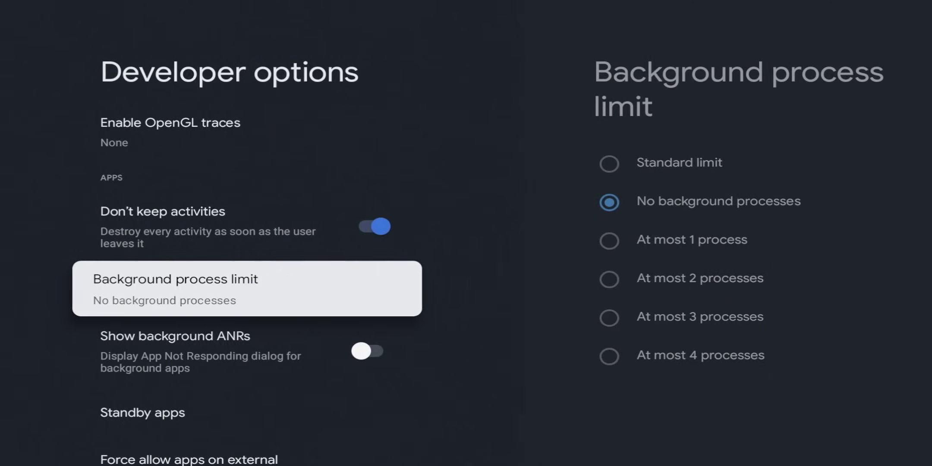
- Leave the developer options and go to the Top picks for you row on the Google TV home screen
{"action": "key", "text": "Escape"}
{"action": "key", "text": "Home"}
{"action": "key", "text": "Down"}
{"action": "key", "text": "Down"}
{"action": "key", "text": "Down"}
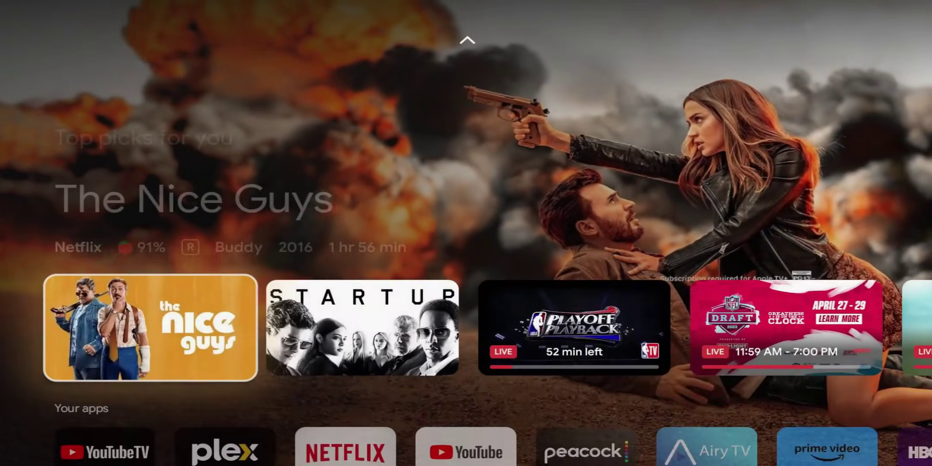
- Browse the Top picks for you and Your apps rows to check the home screen's responsiveness, and return to the For you heading
{"action": "key", "text": "Down"}
{"action": "key", "text": "Up"}
{"action": "key", "text": "Up"}
{"action": "key", "text": "Up"}
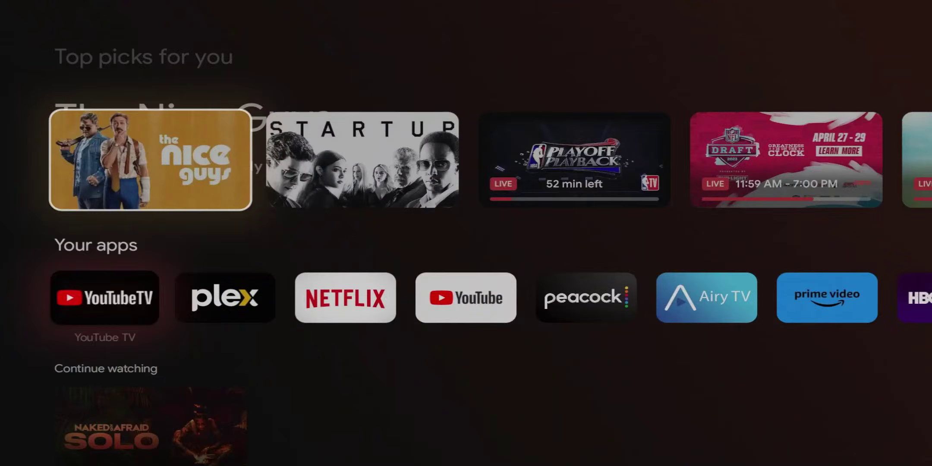
{"action": "key", "text": "Right"}
{"action": "key", "text": "Right"}
{"action": "key", "text": "Right"}
{"action": "key", "text": "Right"}
{"action": "key", "text": "Right"}
{"action": "key", "text": "Right"}
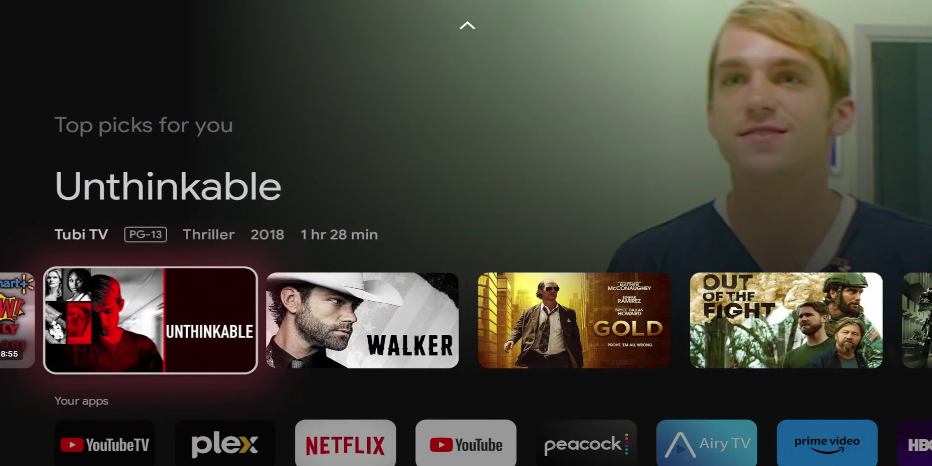
{"action": "key", "text": "Right"}
{"action": "key", "text": "Down"}
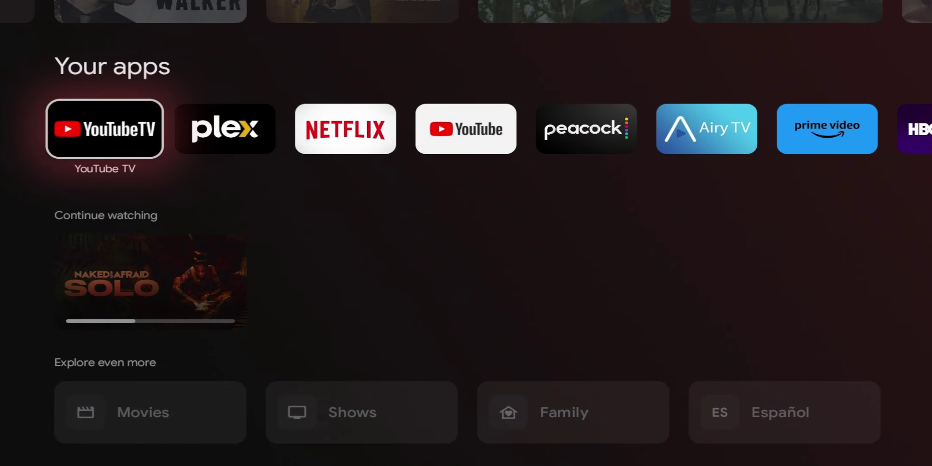
{"action": "key", "text": "Right"}
{"action": "key", "text": "Up"}
{"action": "key", "text": "Up"}
{"action": "key", "text": "Down"}
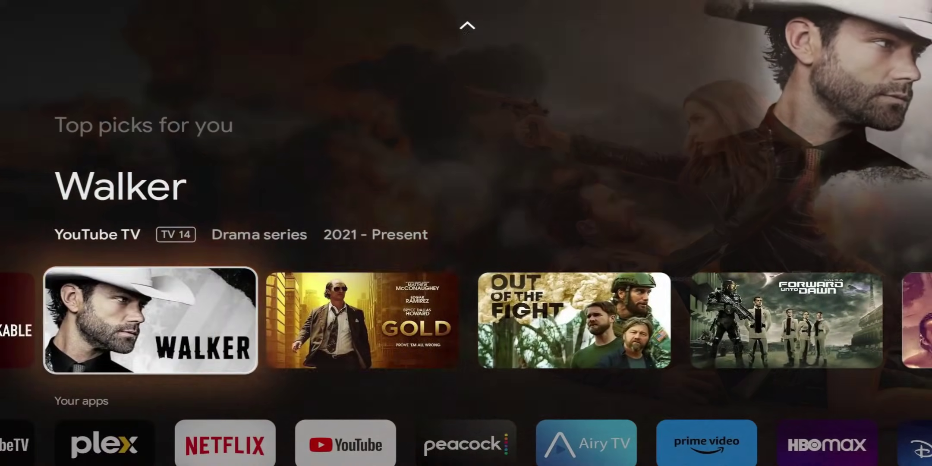
{"action": "key", "text": "Right"}
{"action": "key", "text": "Right"}
{"action": "key", "text": "Right"}
{"action": "key", "text": "Down"}
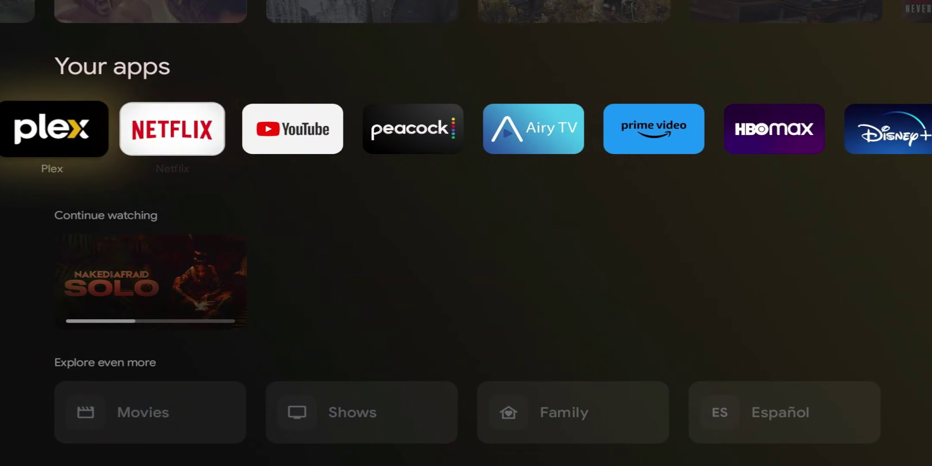
{"action": "key", "text": "Right"}
{"action": "key", "text": "Right"}
{"action": "key", "text": "Right"}
{"action": "key", "text": "Right"}
{"action": "key", "text": "Right"}
{"action": "key", "text": "Right"}
{"action": "key", "text": "Right"}
{"action": "key", "text": "Up"}
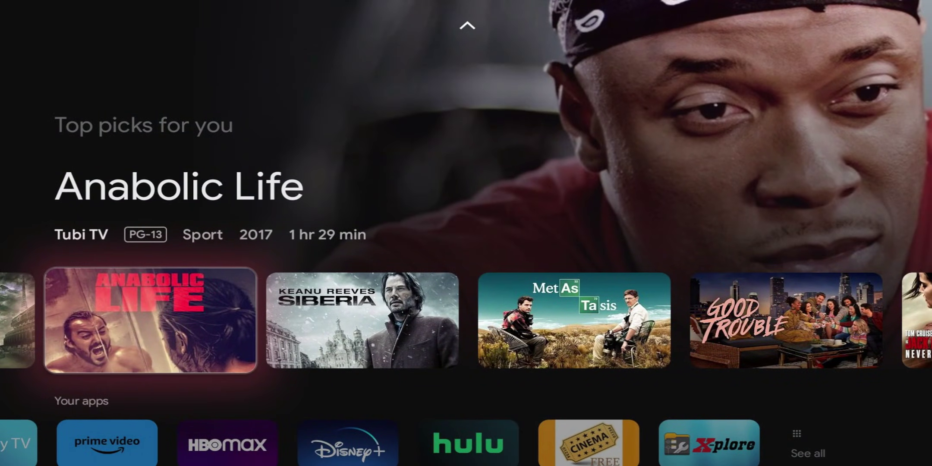
{"action": "key", "text": "Up"}
{"action": "key", "text": "Up"}
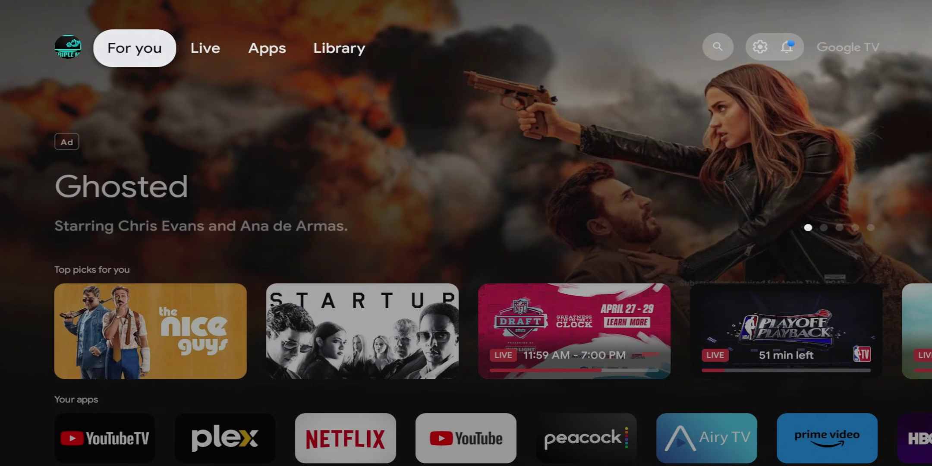